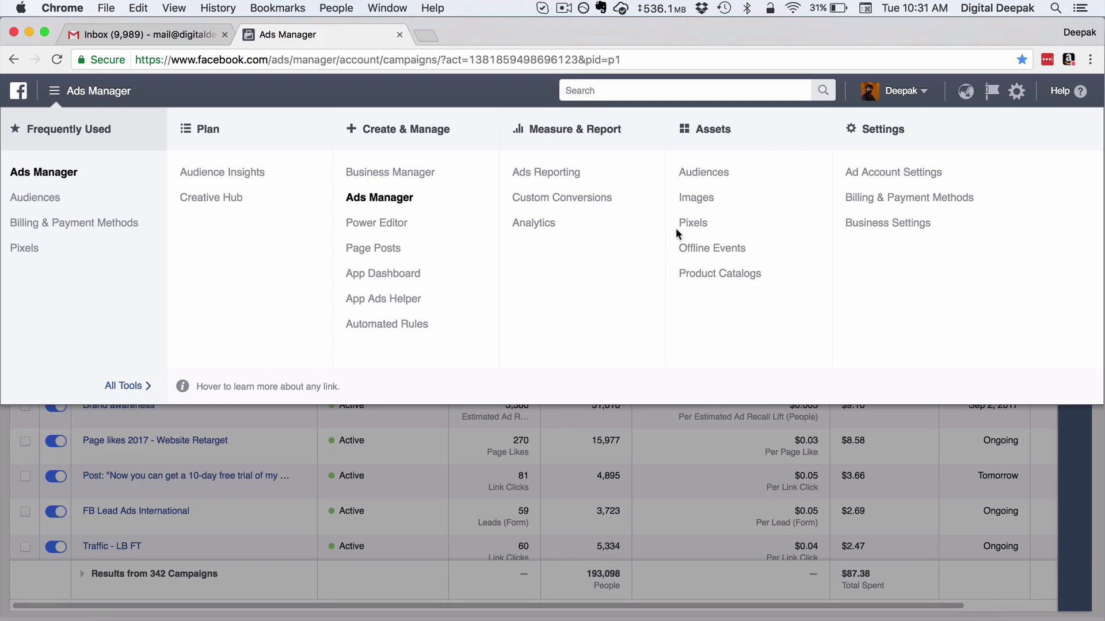
Step: Open the ad account's Pixels page, view the default pixel's code, and copy the entire pixel base code
left_click(691, 224)
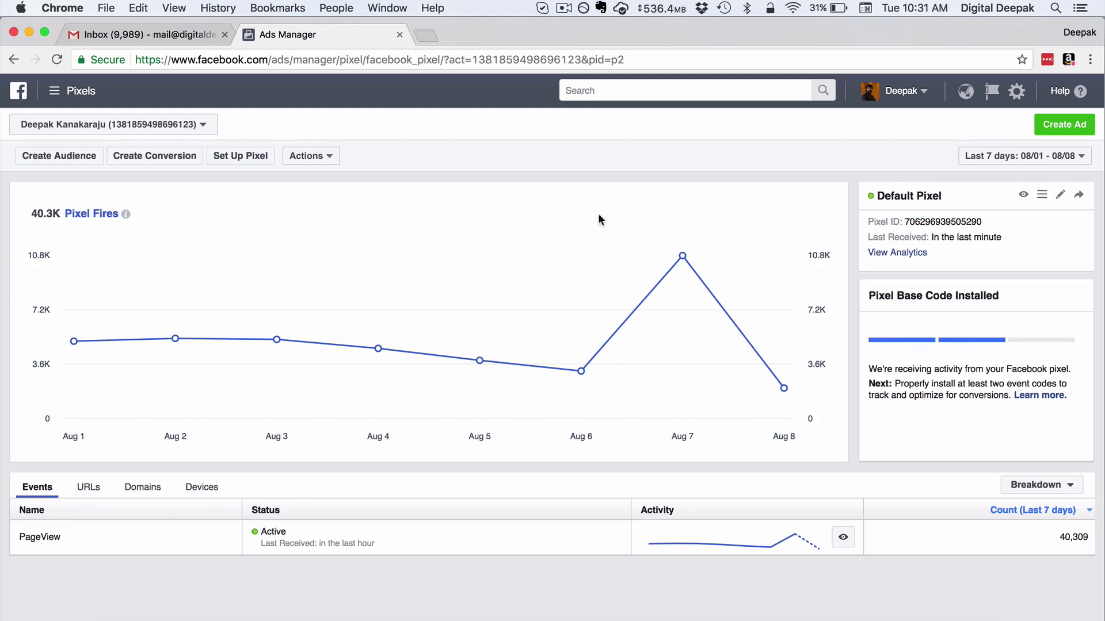
left_click(331, 160)
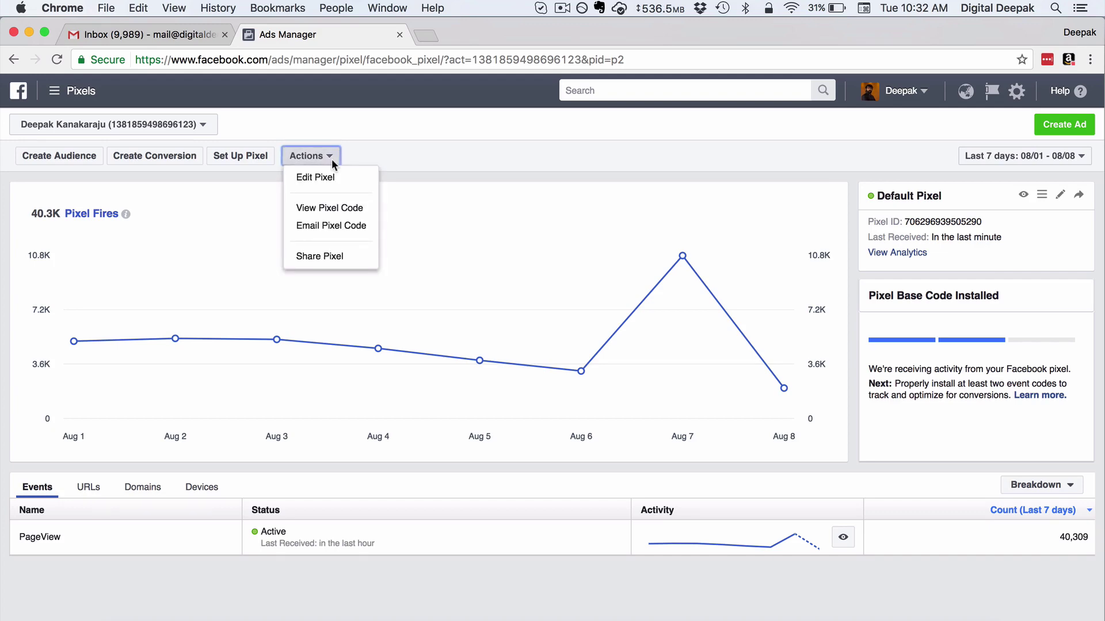
left_click(337, 208)
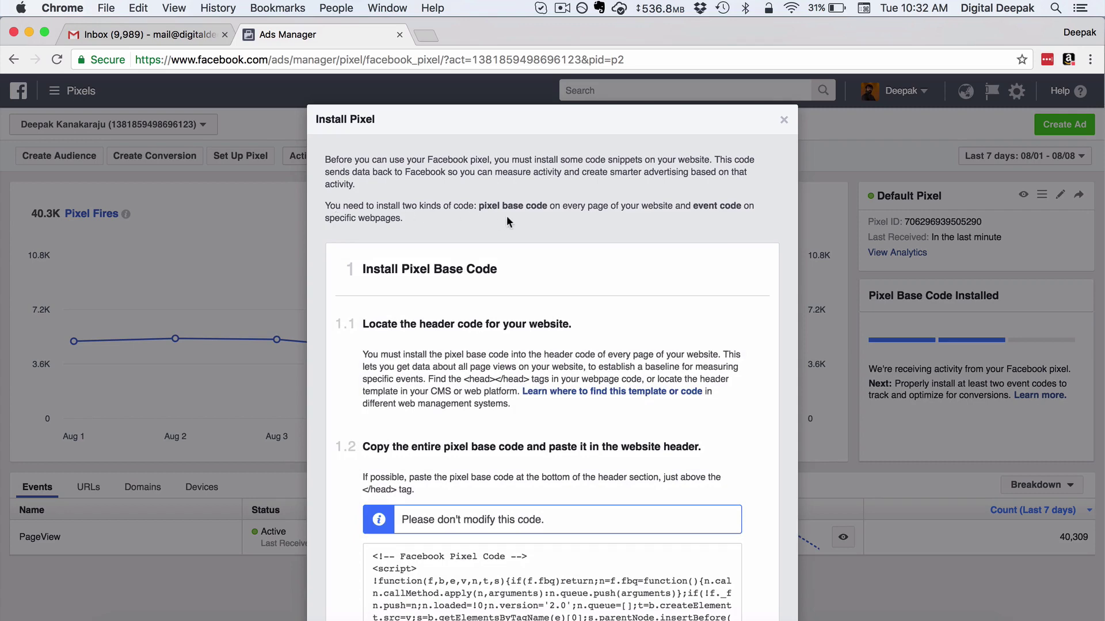
scroll(507, 218, "down", 5)
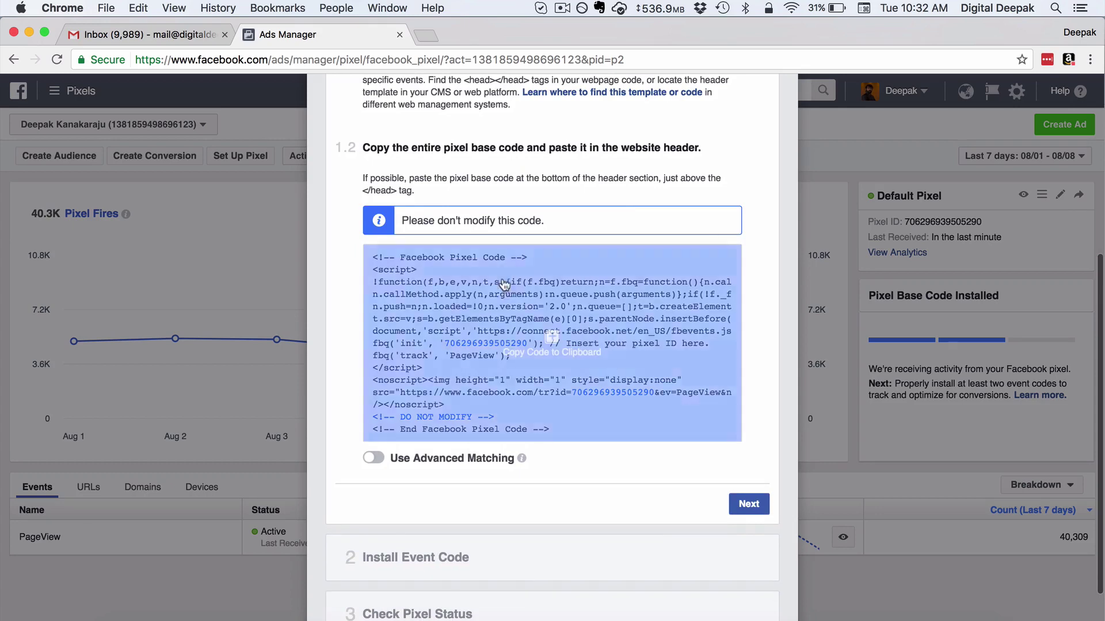
left_click(504, 296)
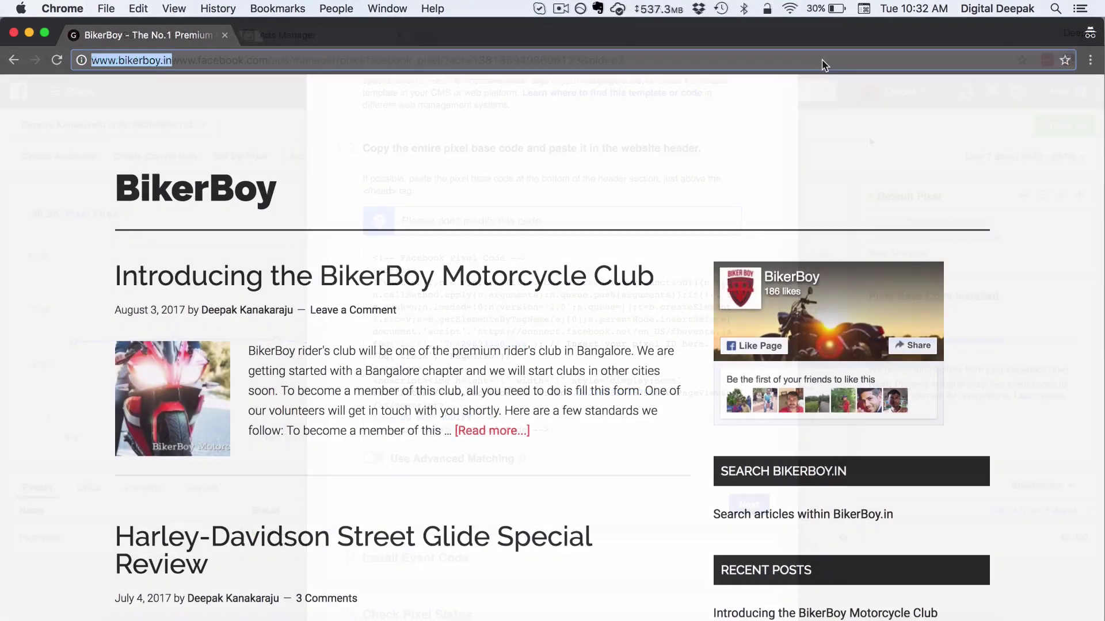
left_click(806, 61)
left_click(805, 61)
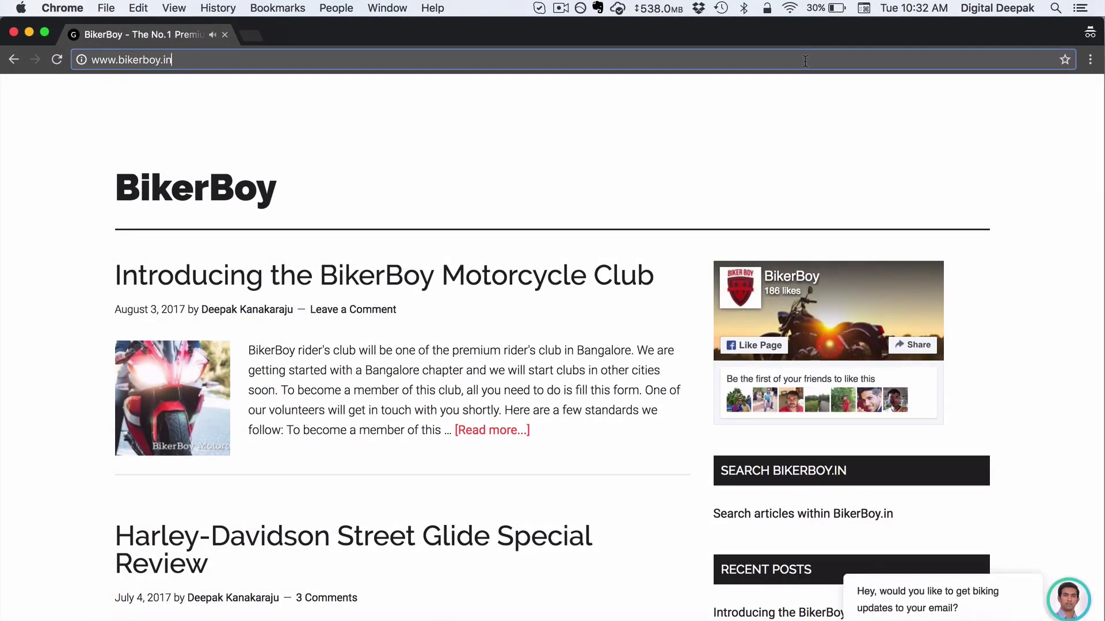
type("/wp-admi")
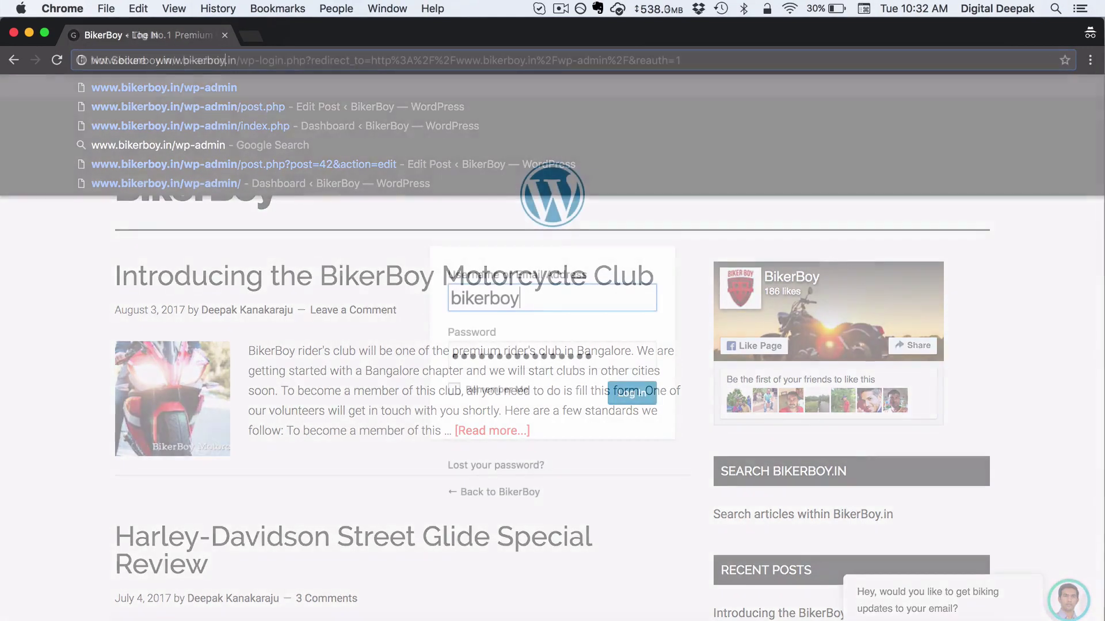
type(".in")
key("BackSpace")
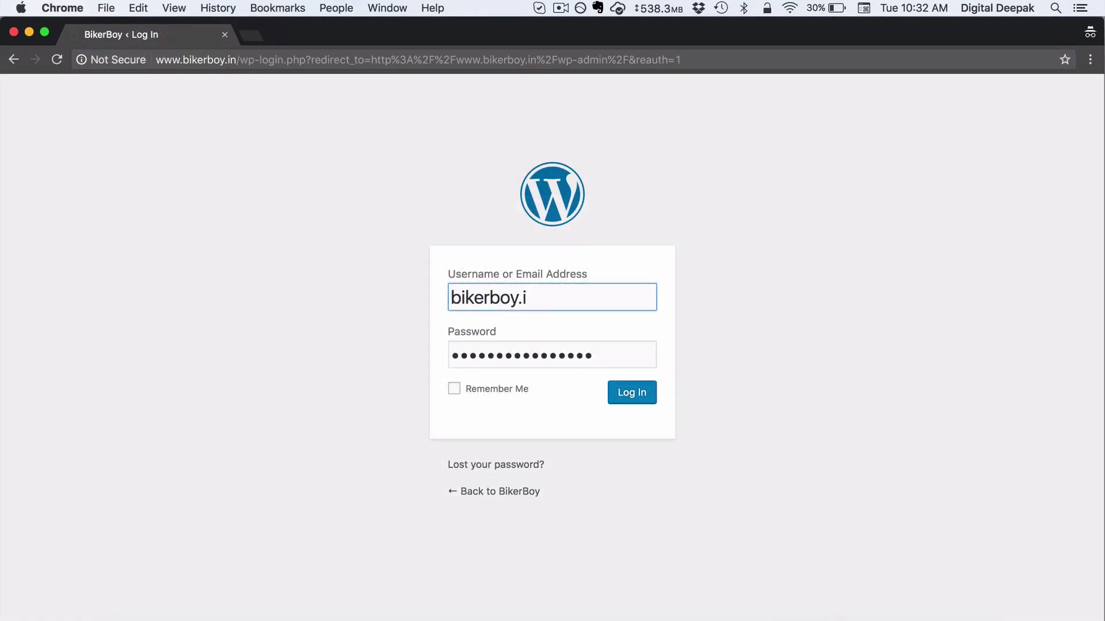
key("BackSpace")
key("BackSpace")
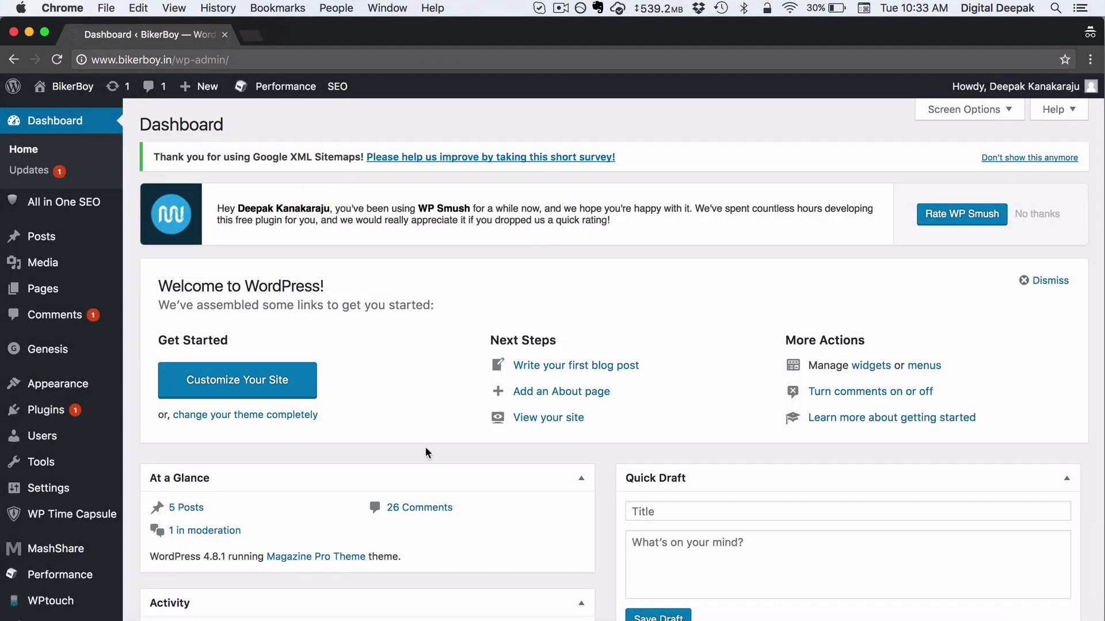
Step: Open the Header Footer Settings page of the WordPress site
scroll(426, 448, "down", 2)
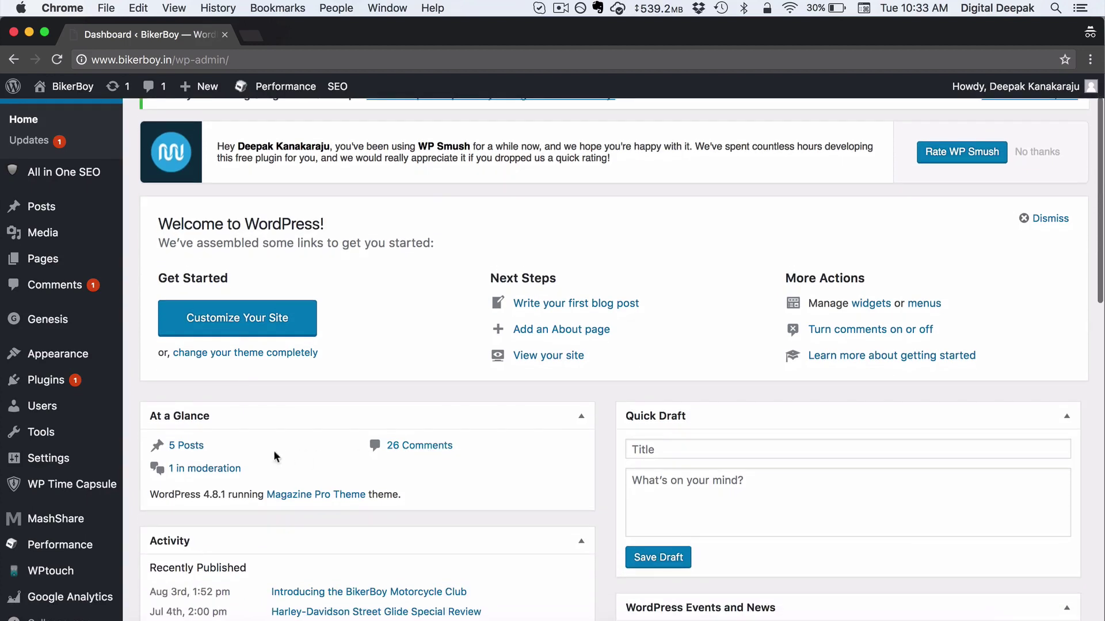
mouse_move(113, 460)
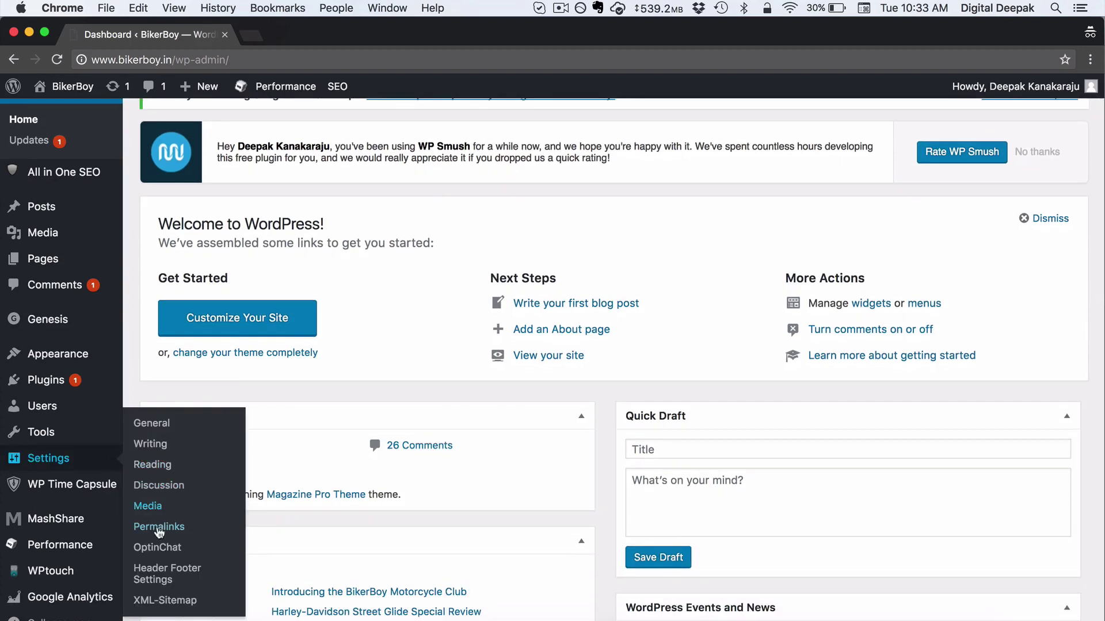
left_click(160, 578)
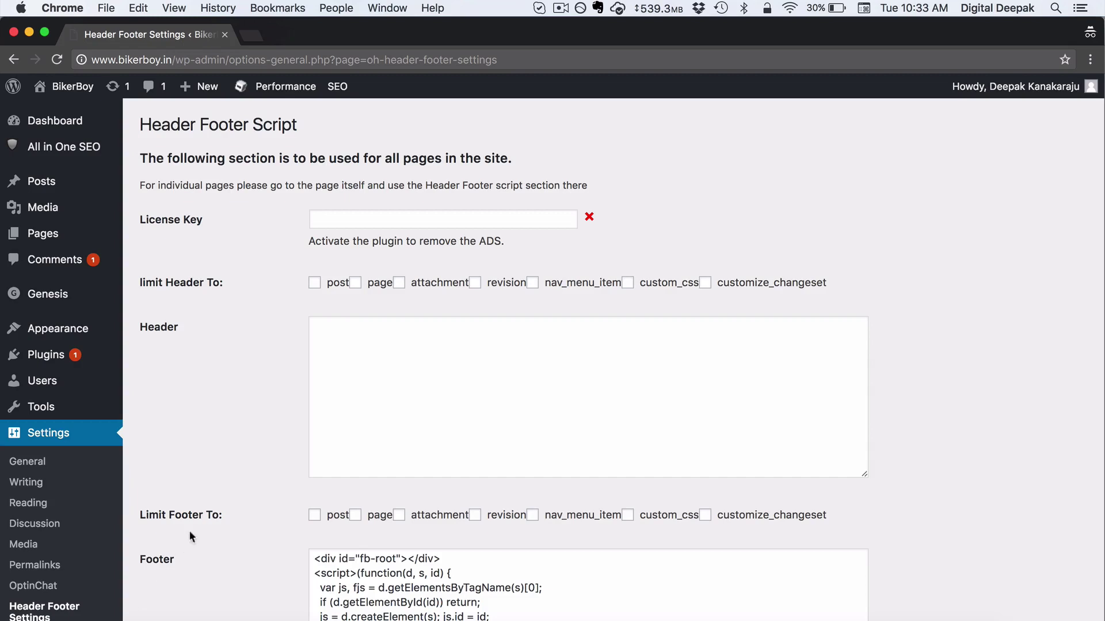
Step: Paste the Facebook pixel base code below the existing script in the Footer field and save the changes
scroll(252, 461, "down", 2)
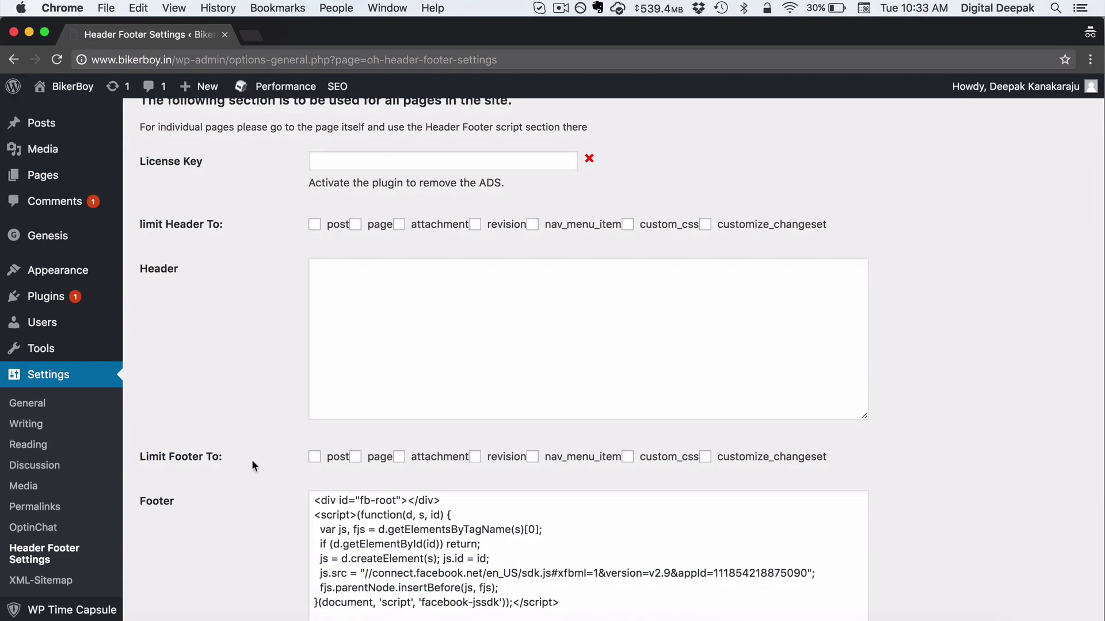
scroll(252, 464, "down", 4)
scroll(249, 456, "down", 1)
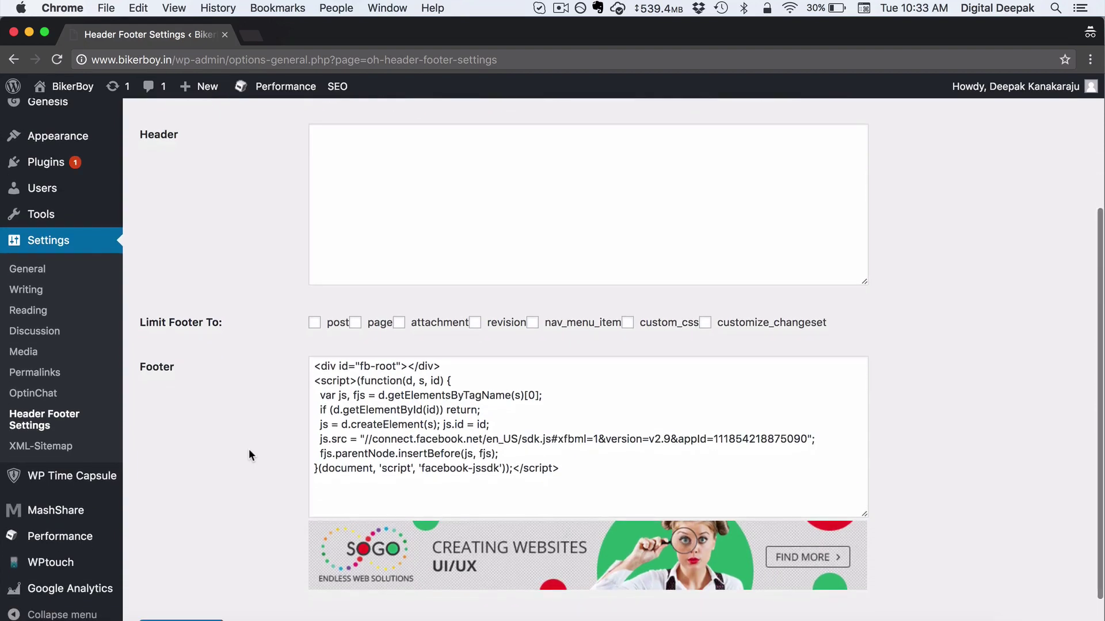
left_click(402, 497)
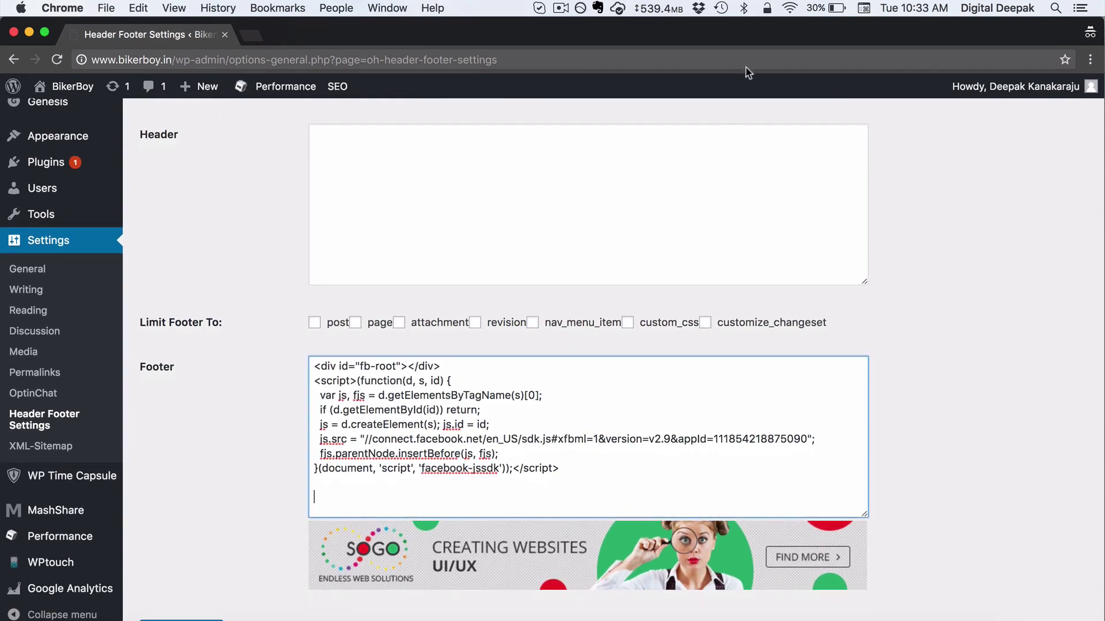
key("super+v")
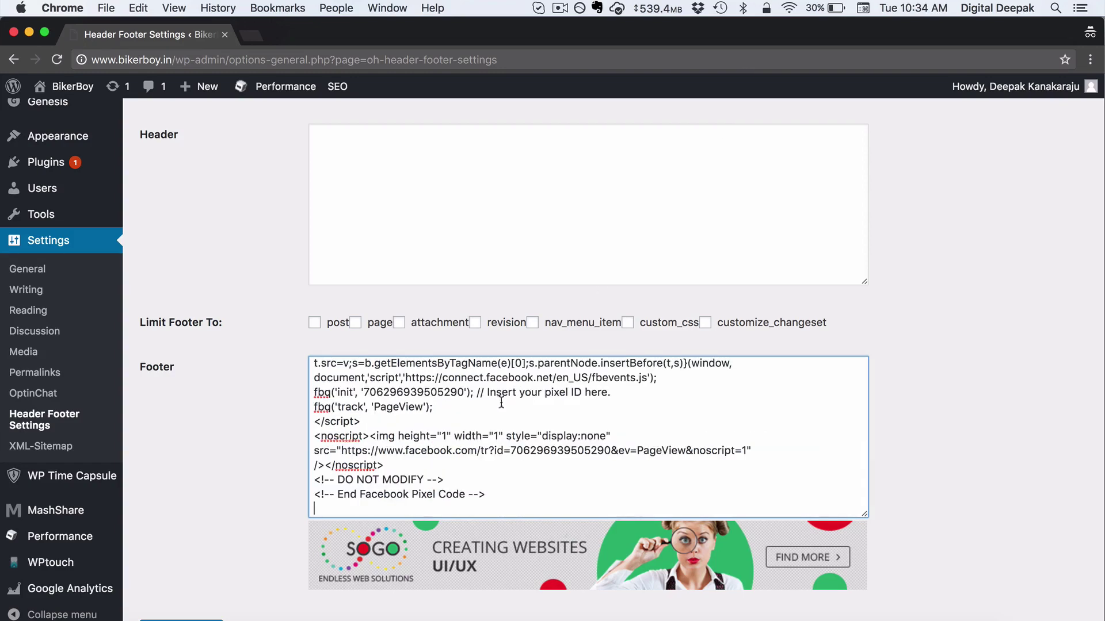
scroll(471, 431, "up", 3)
scroll(471, 431, "up", 3)
scroll(471, 431, "down", 10)
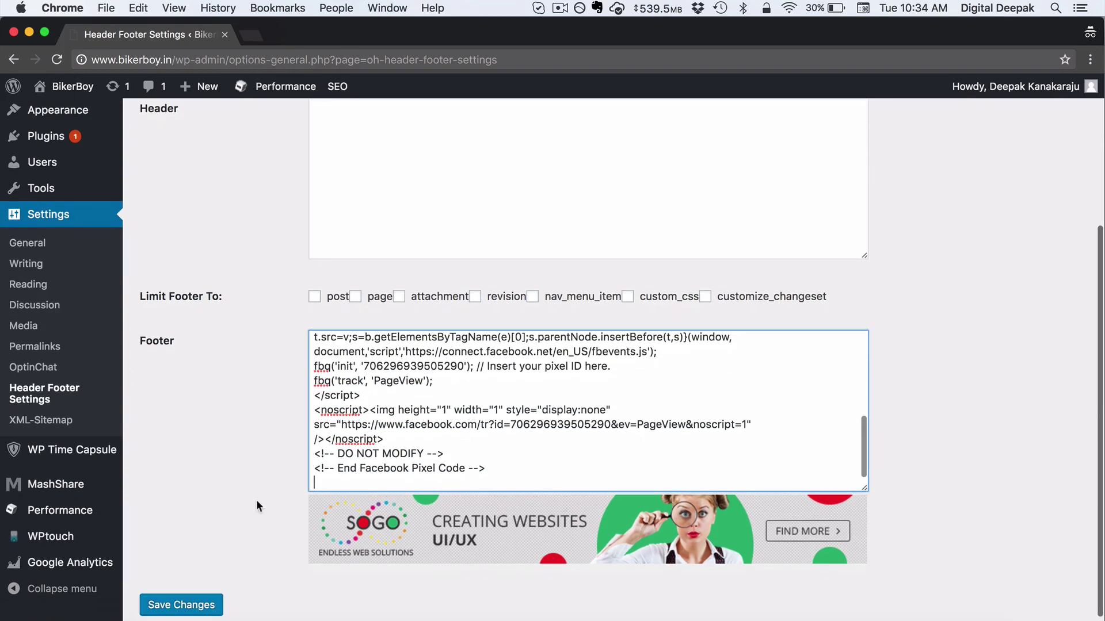
left_click(212, 607)
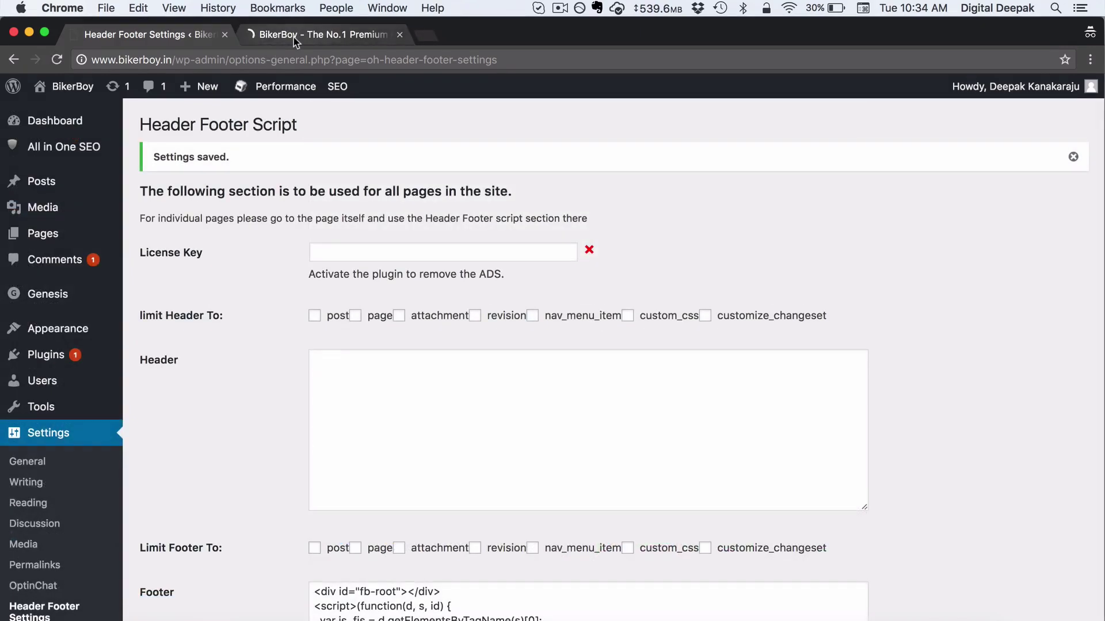
Step: Switch to the BikerBoy home page and copy its web address
left_click(294, 38)
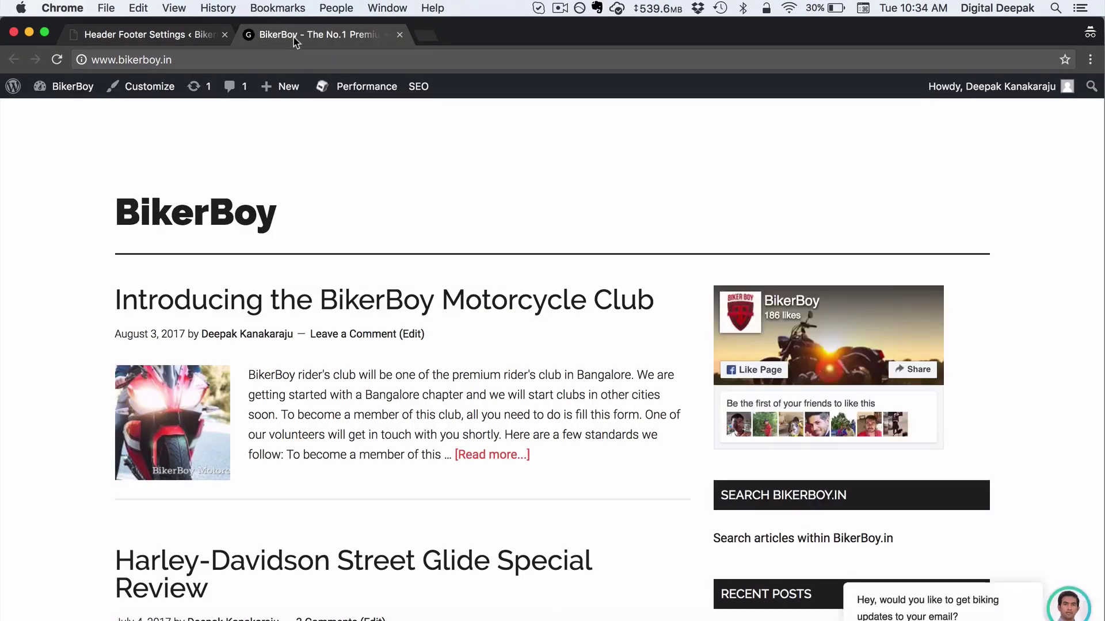
left_click(235, 57)
key("super+c")
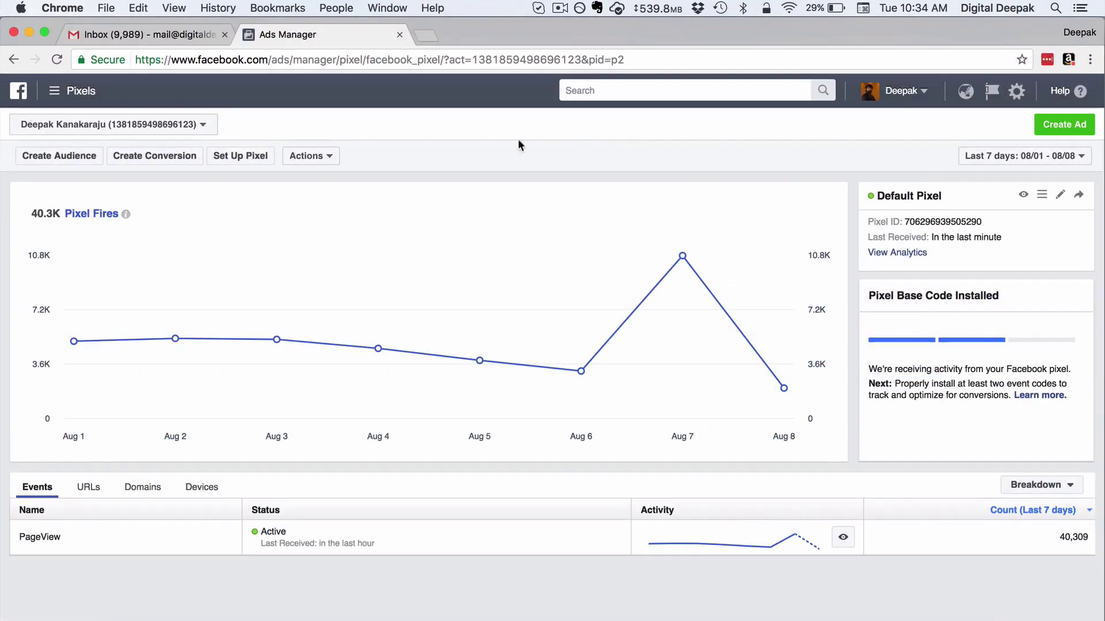
Step: Go to Audiences in Facebook Ads Manager and start a new custom audience based on website traffic
left_click(60, 102)
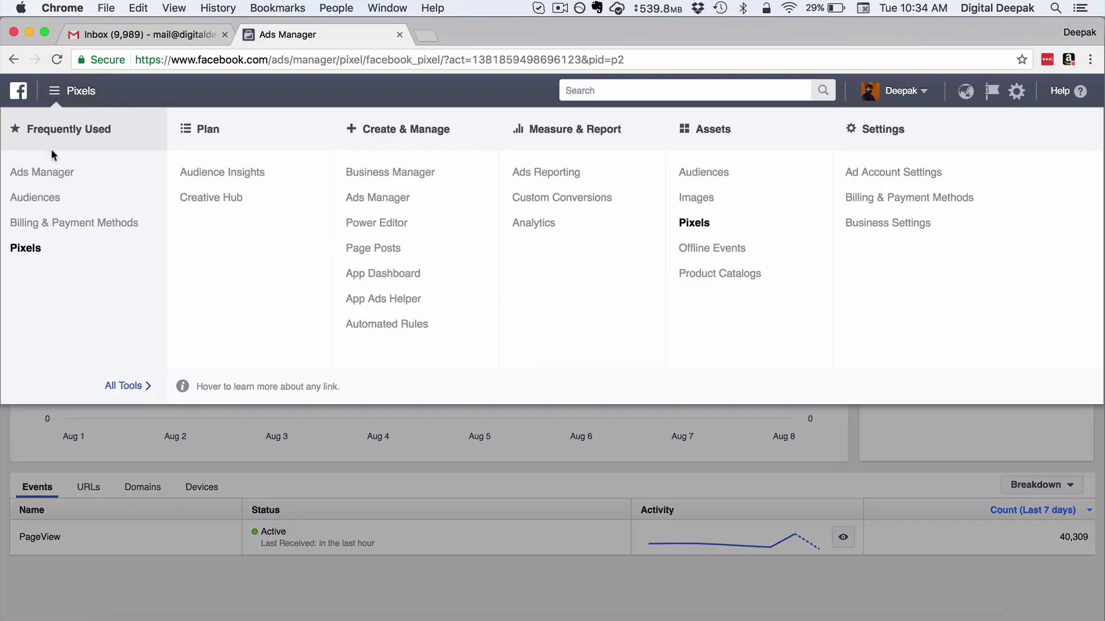
left_click(41, 201)
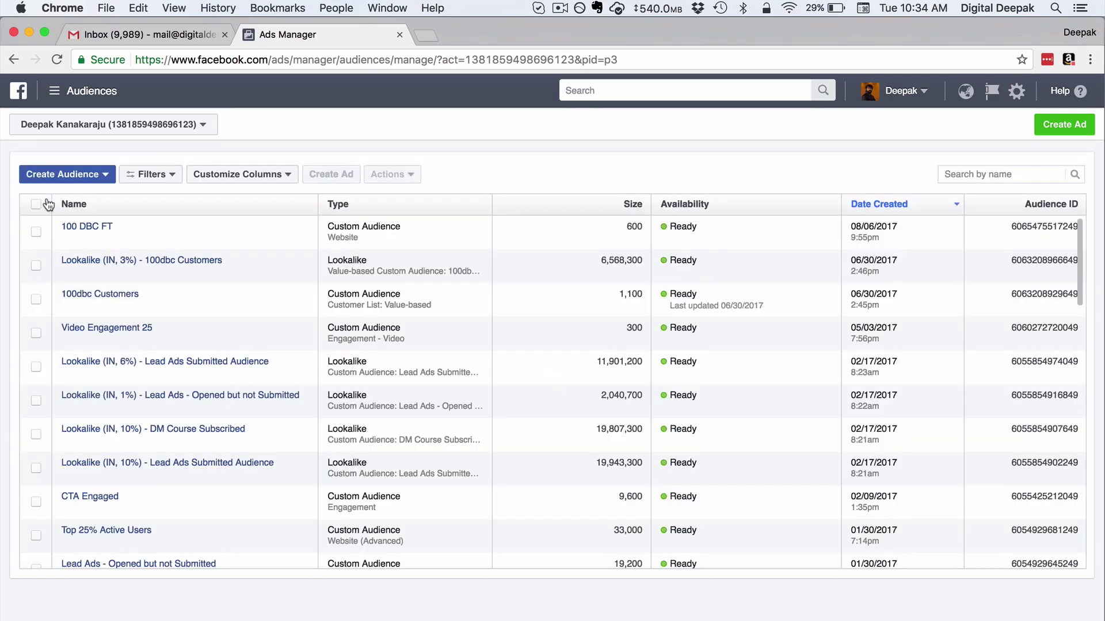
left_click(81, 176)
left_click(90, 197)
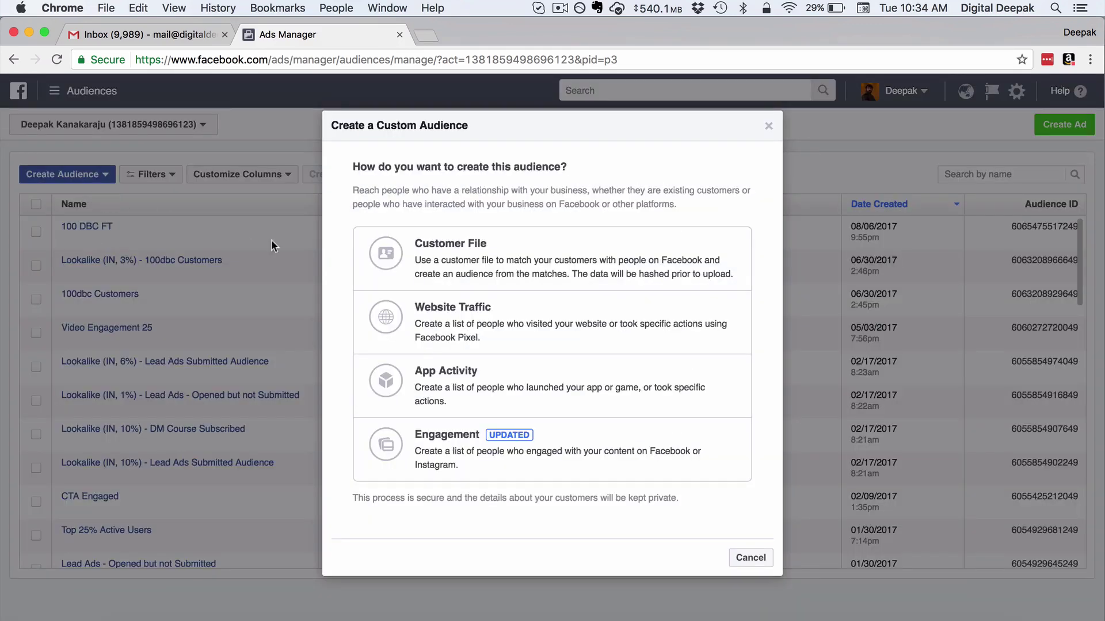
left_click(498, 323)
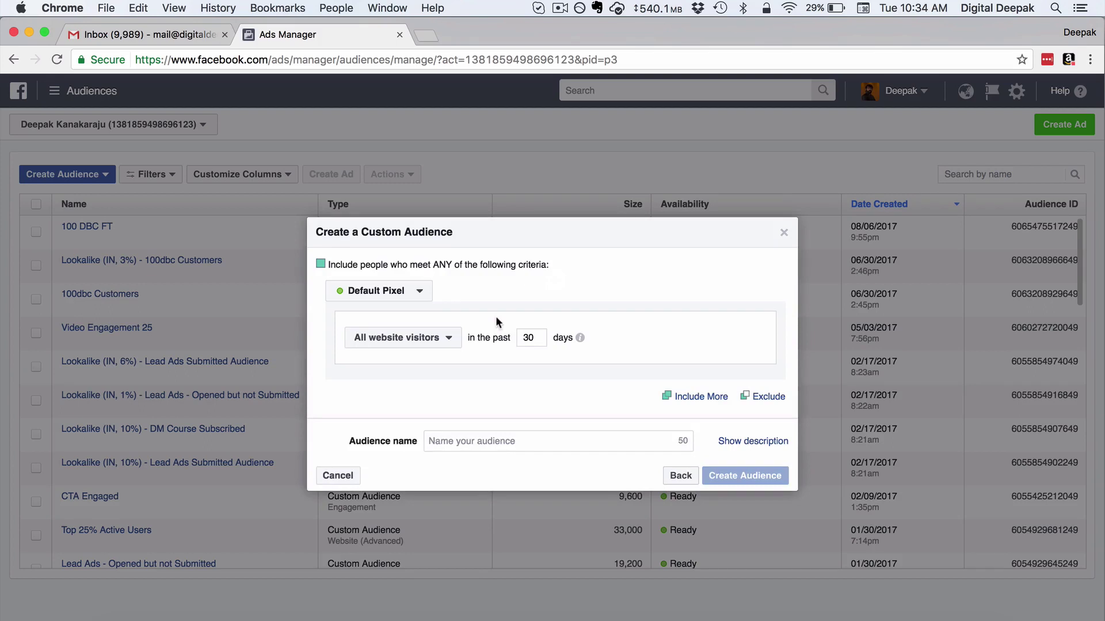
left_click(451, 341)
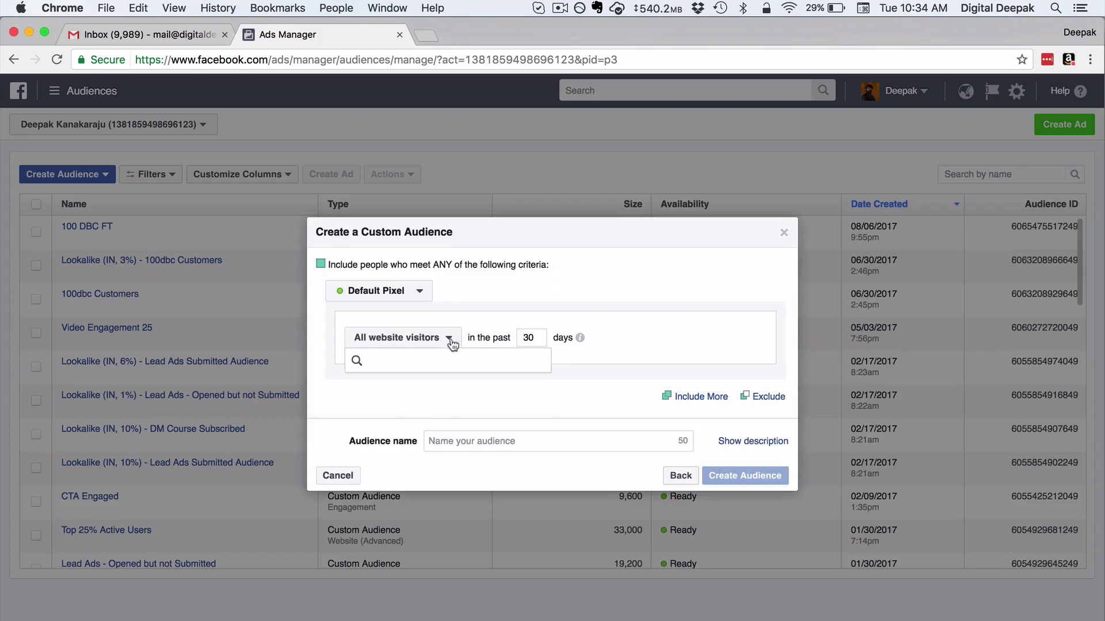
left_click(444, 387)
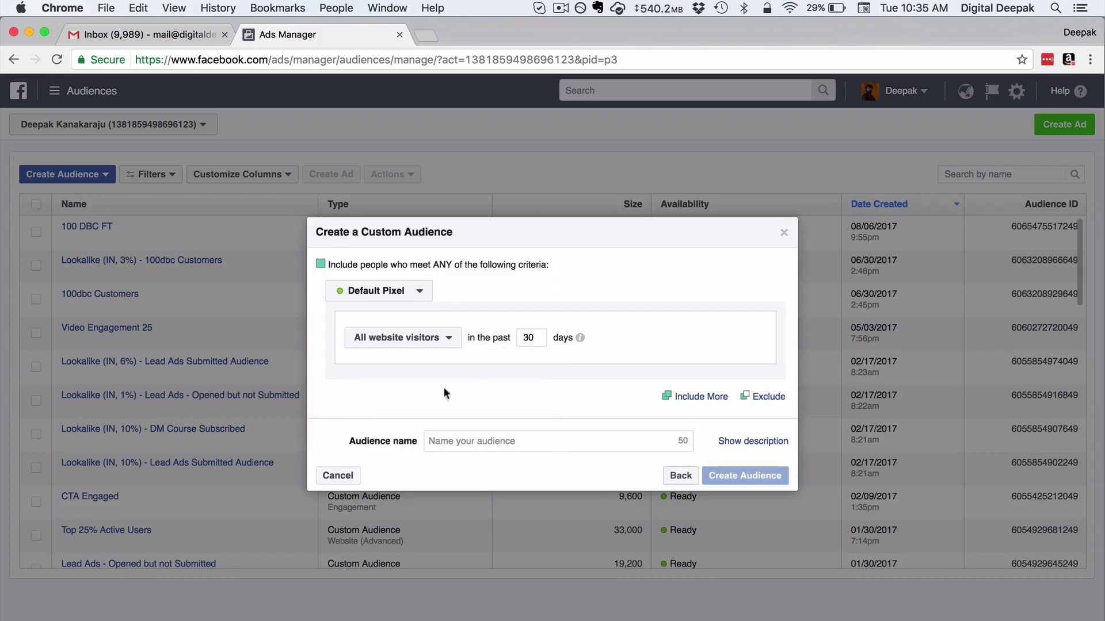
double_click(526, 339)
type("90")
left_click(429, 344)
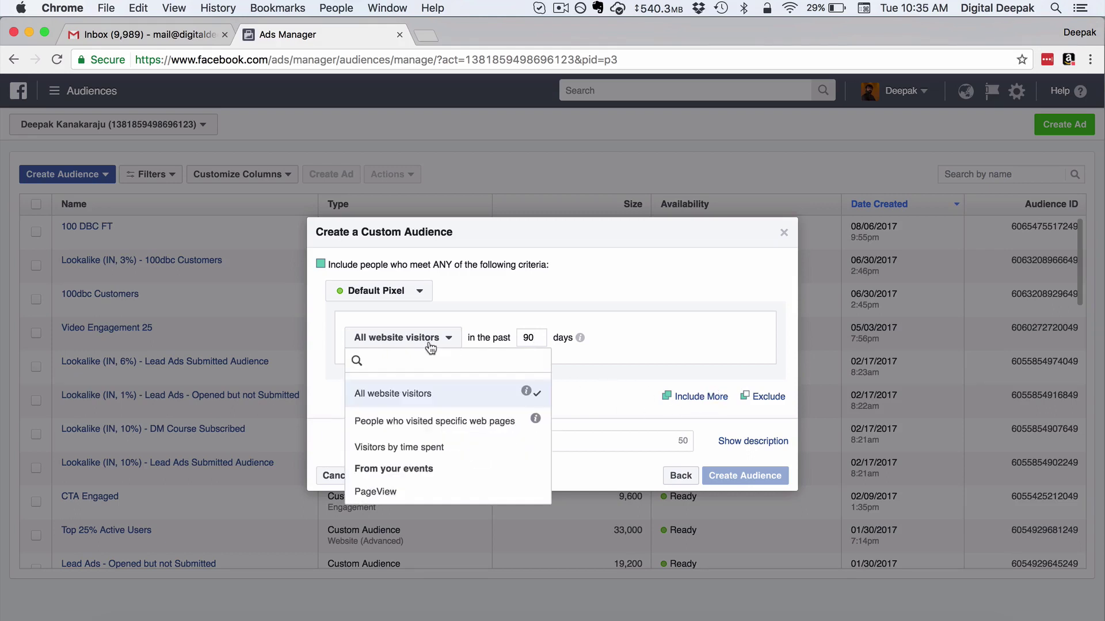
left_click(428, 421)
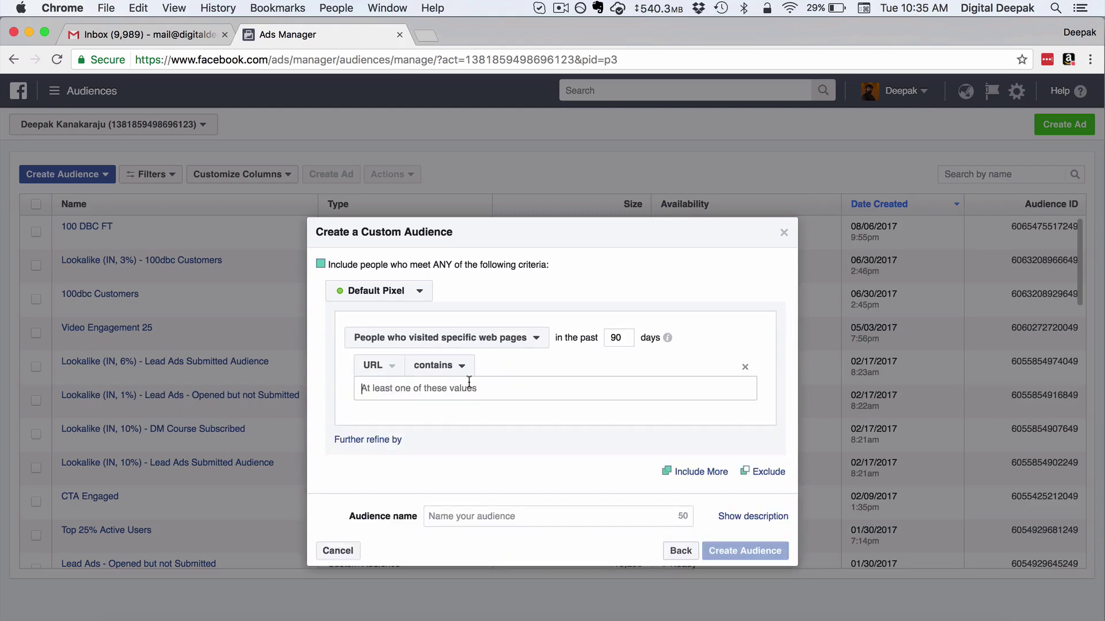
key("super+v")
left_click(515, 366)
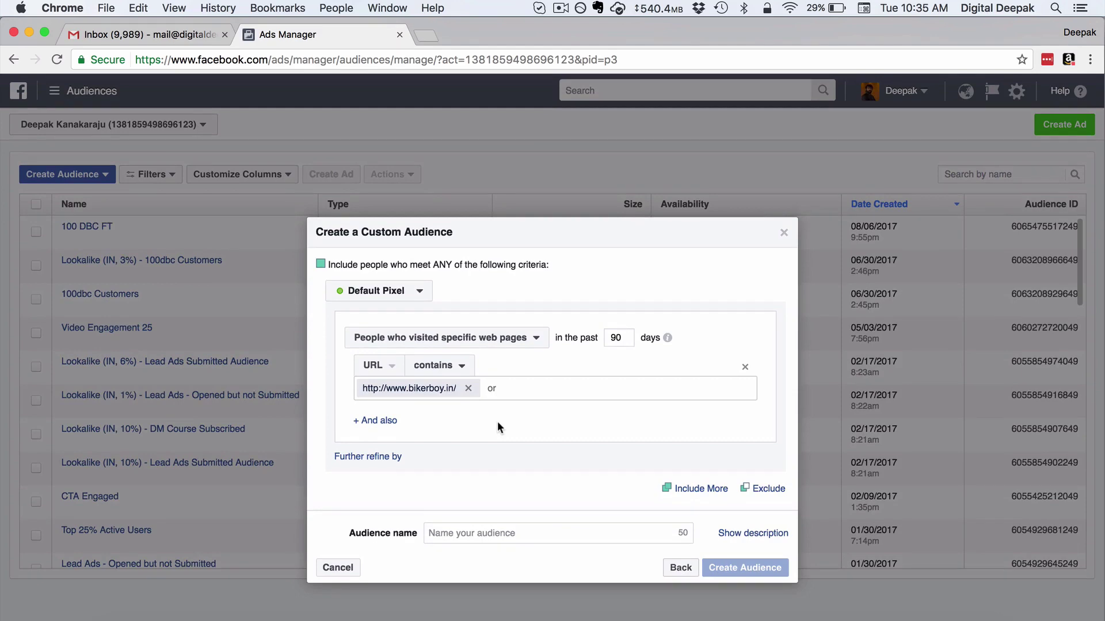
Step: Name the audience "BikerBoy Website Visitors", create it, and finish the custom audience dialog
left_click(497, 532)
type("BikerBoy ")
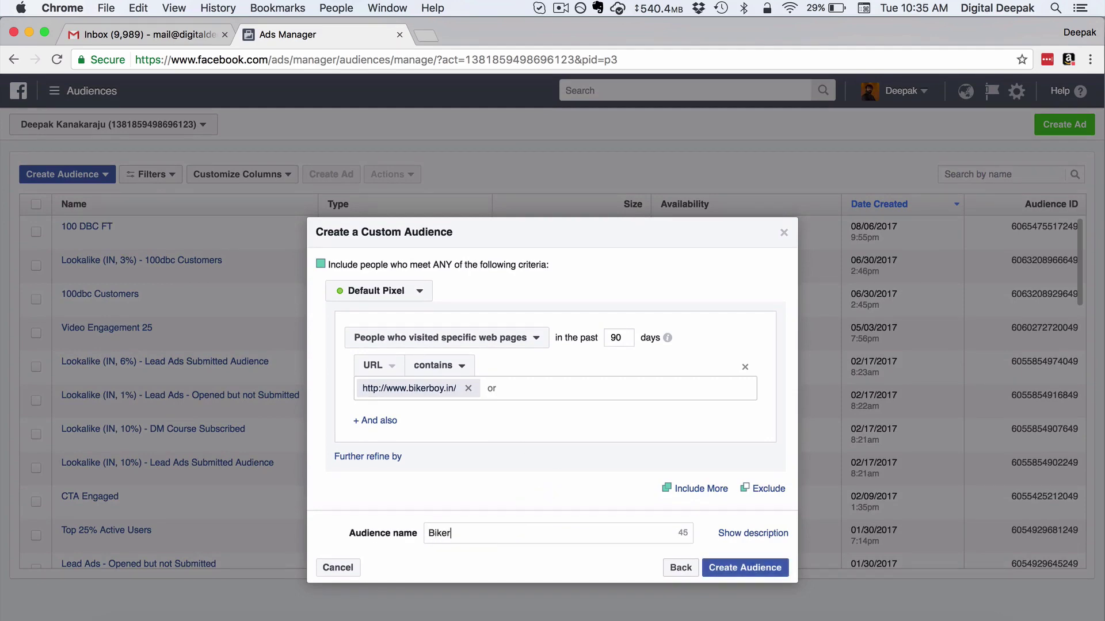
type("Website Visitors")
left_click(717, 571)
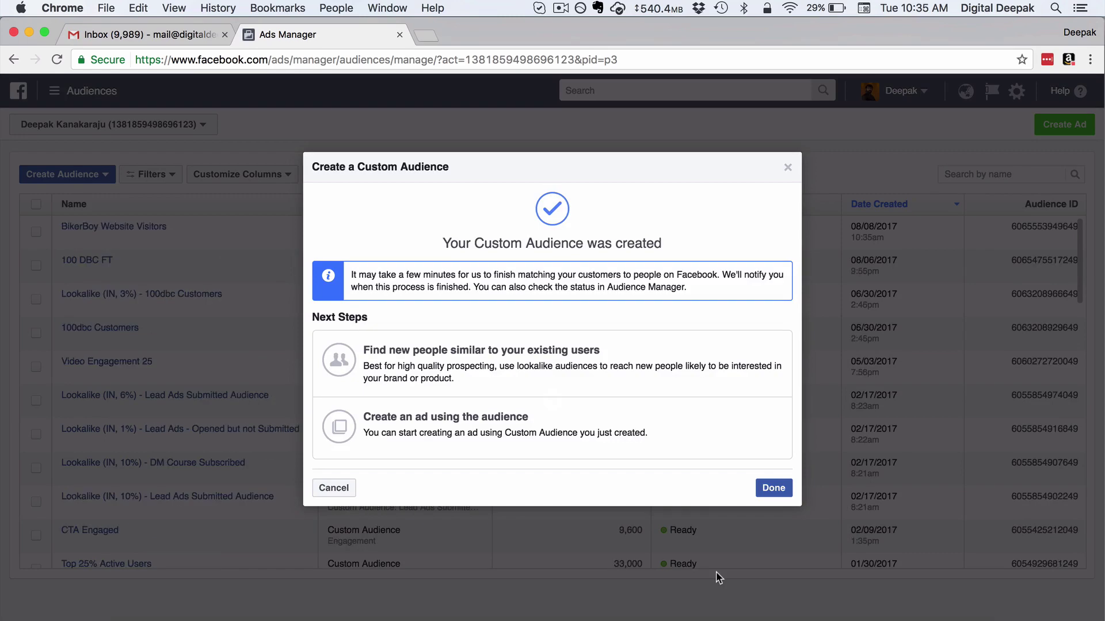
left_click(763, 494)
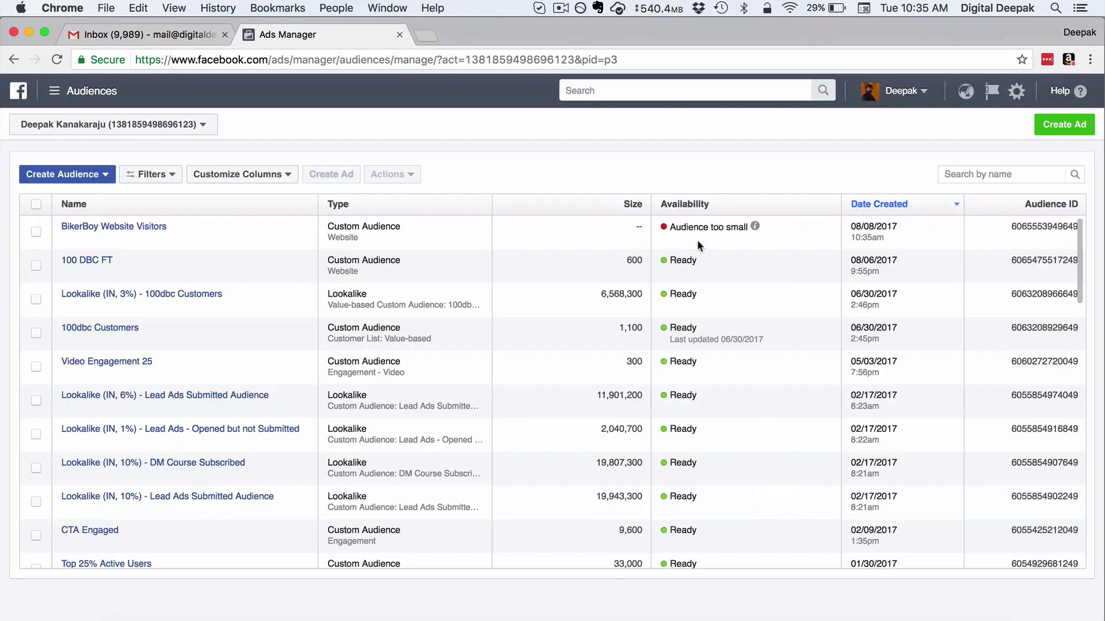
Step: Start a new lookalike audience and choose BikerBoy Website Visitors as its source
mouse_move(752, 230)
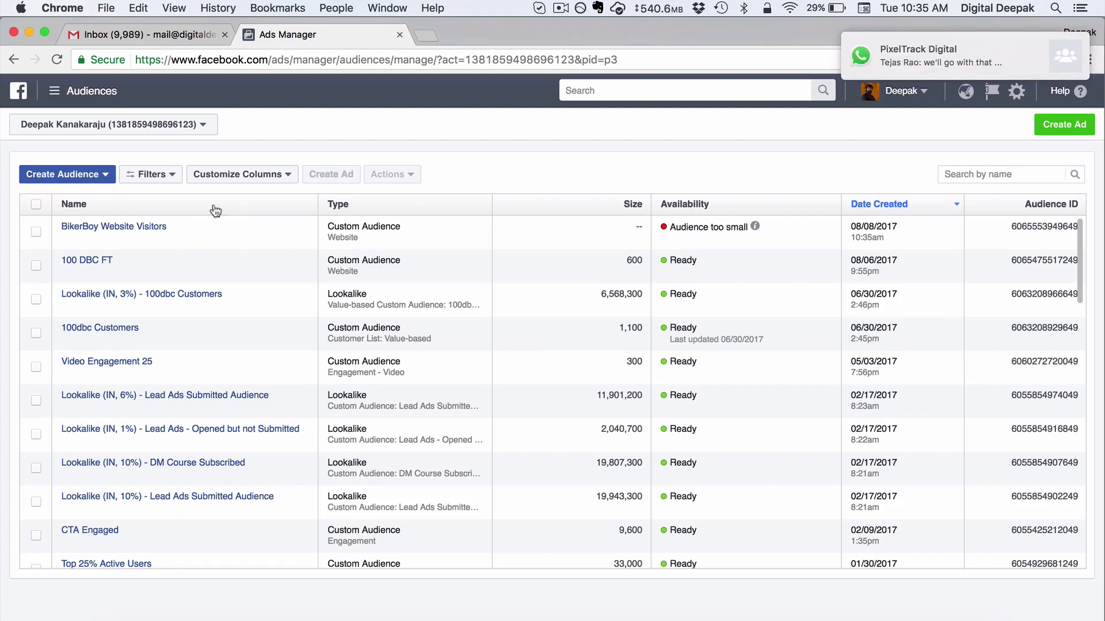
left_click(103, 181)
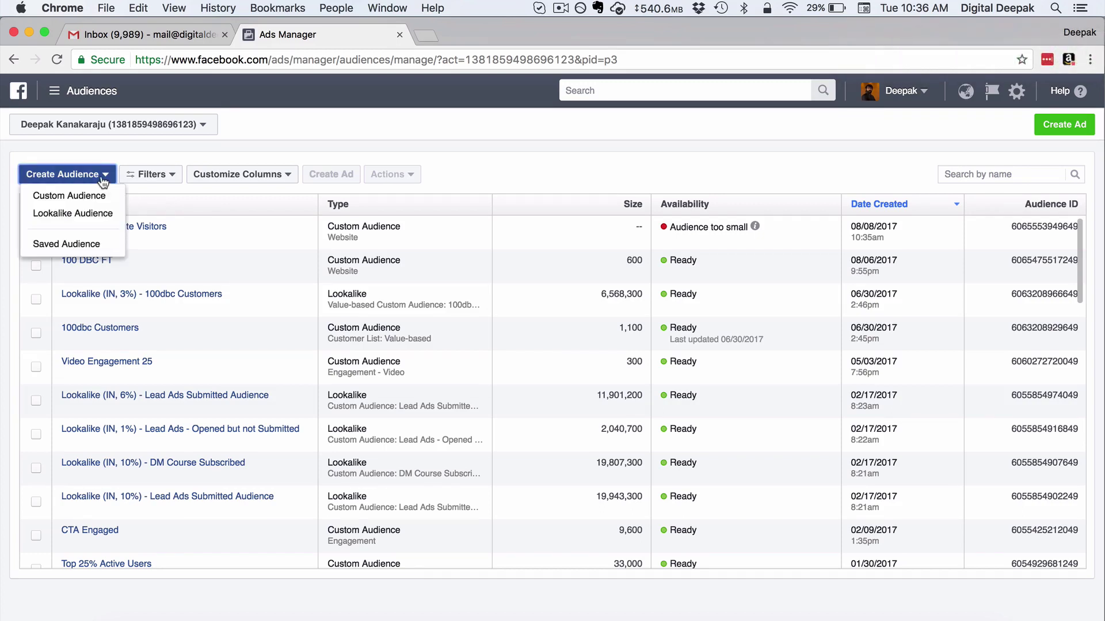
left_click(103, 222)
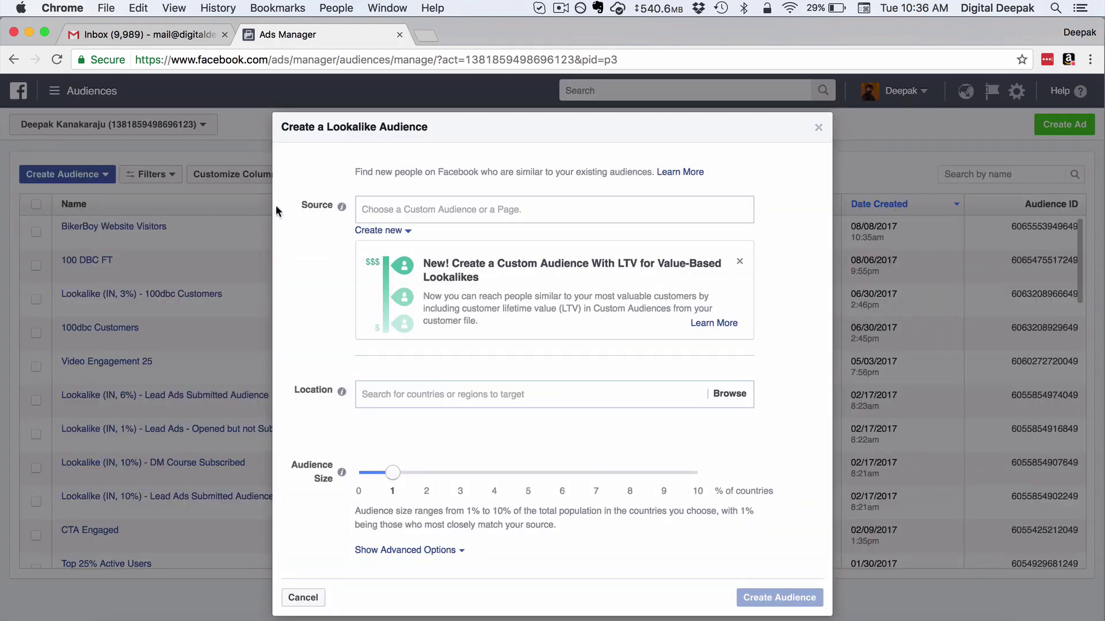
left_click(397, 210)
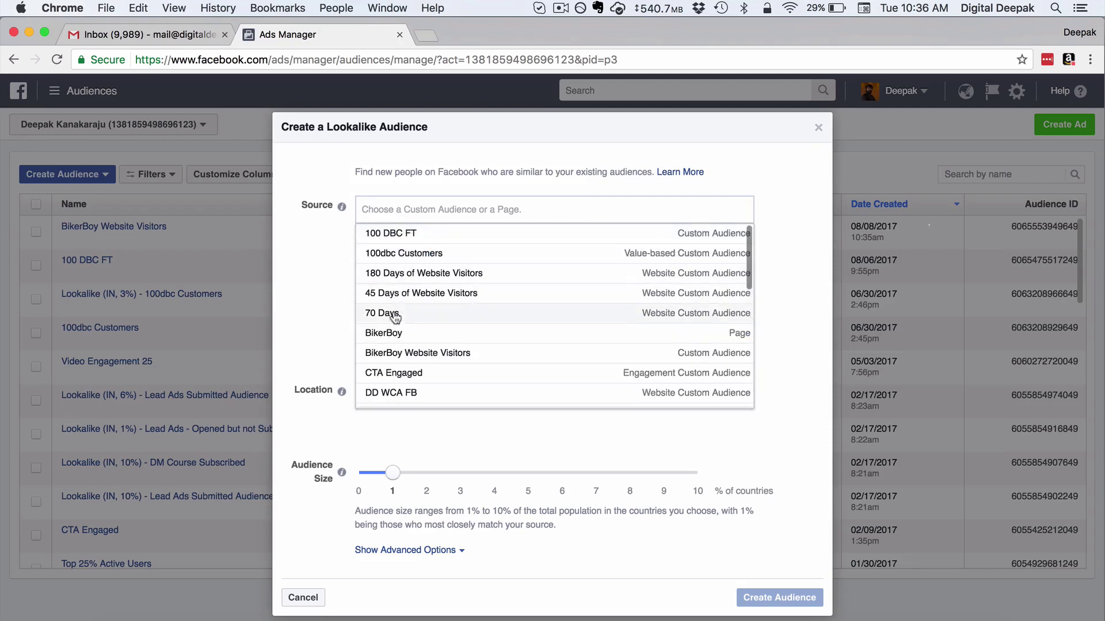
left_click(396, 352)
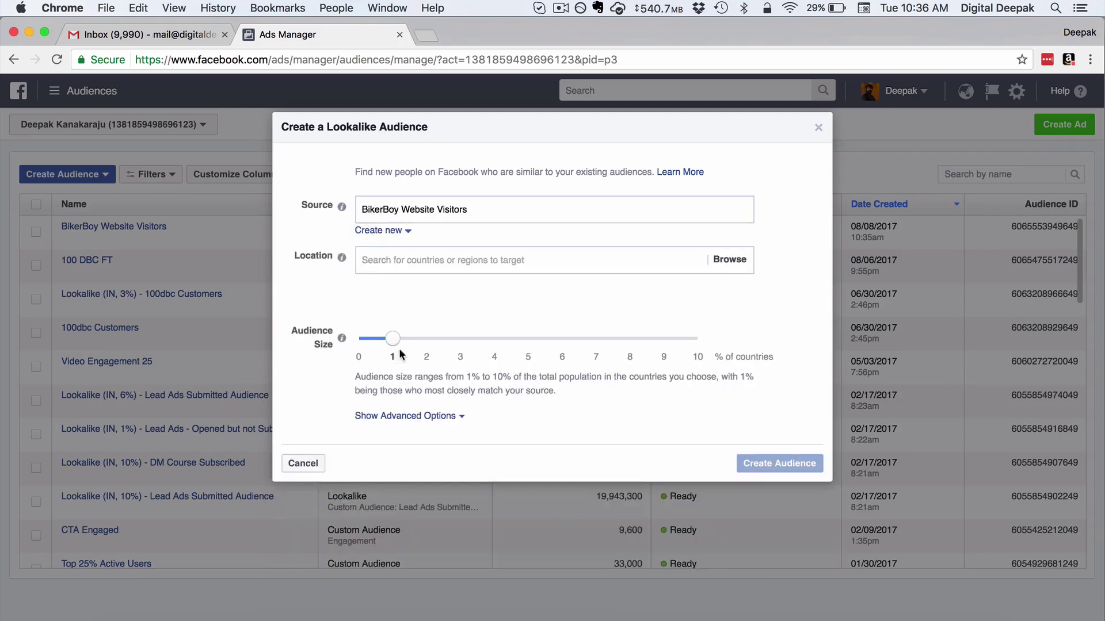
Step: Set the lookalike audience's location to India and keep the audience size at 1% of the country
left_click(462, 256)
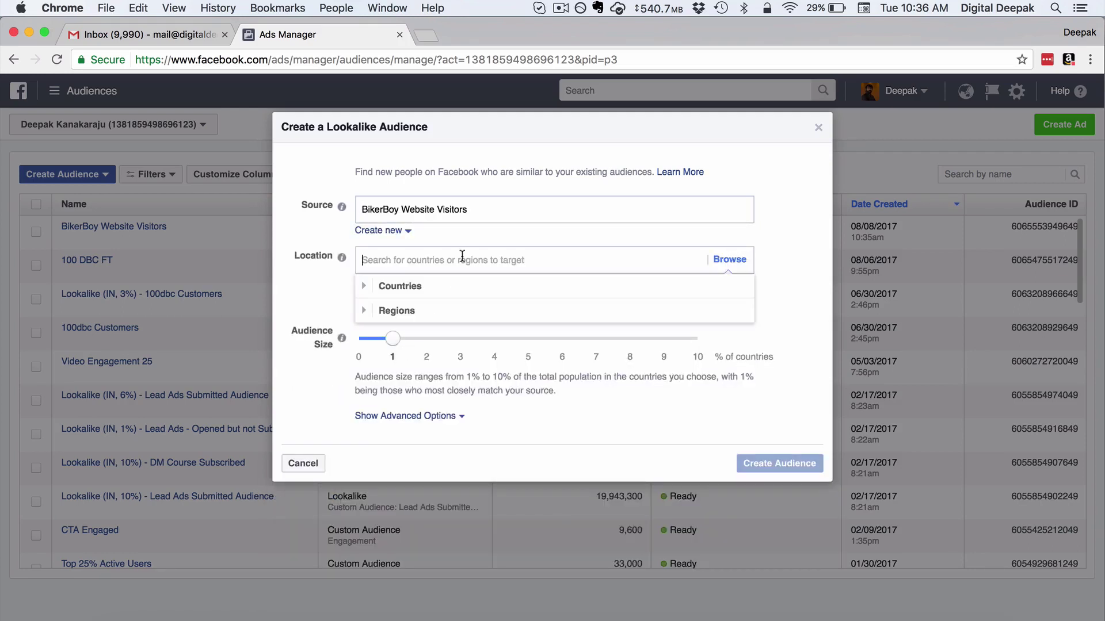
type("india")
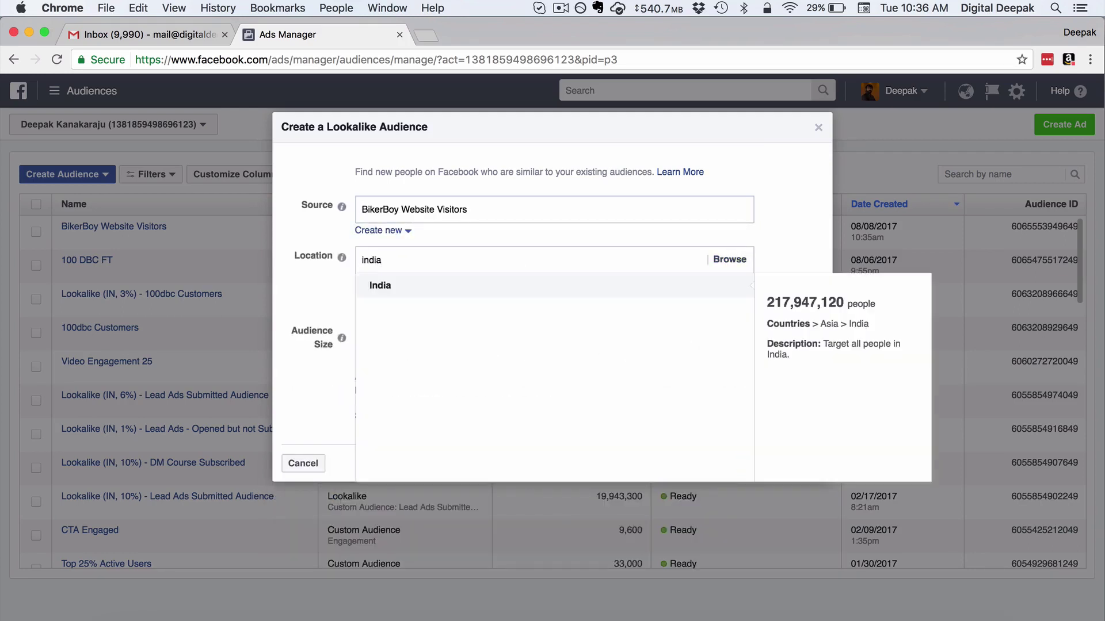
left_click(456, 285)
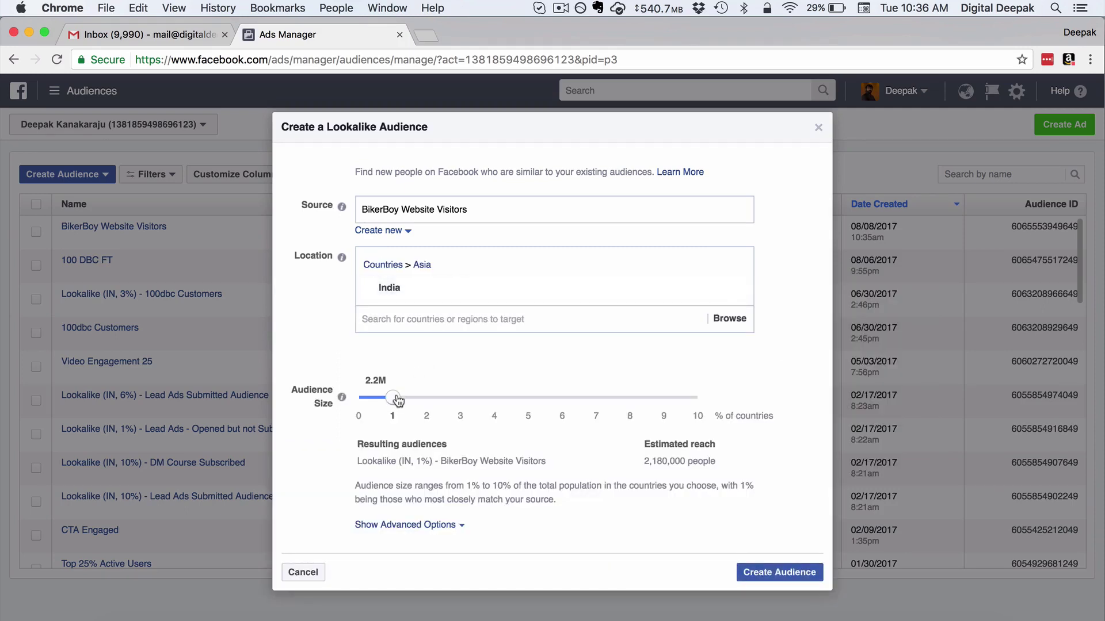
mouse_move(398, 401)
left_mouse_down()
mouse_move(629, 405)
mouse_move(394, 402)
left_mouse_up()
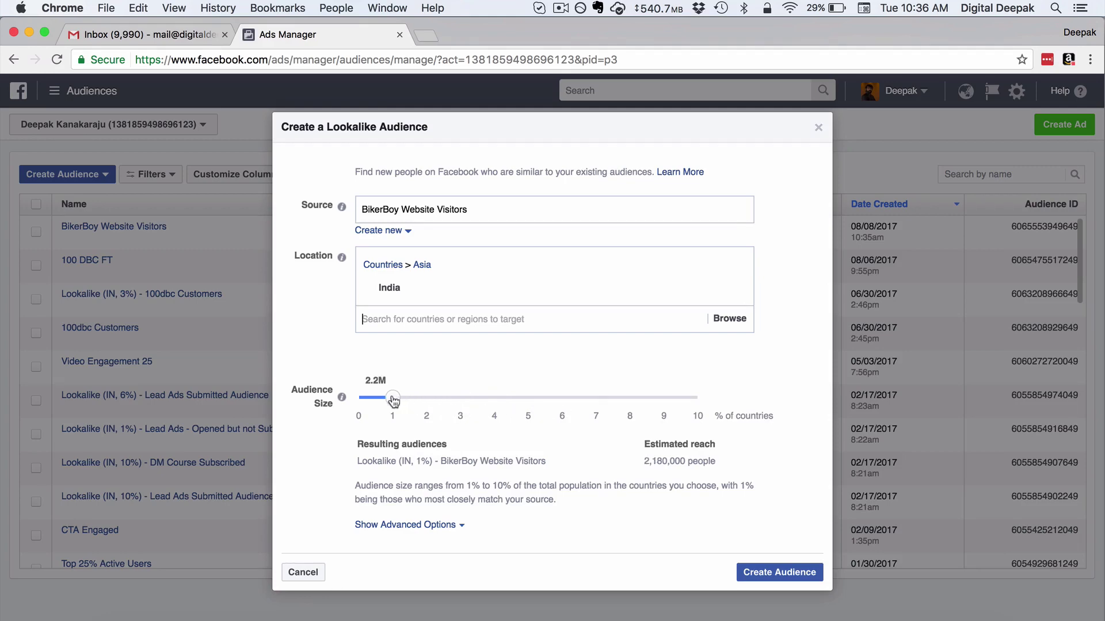